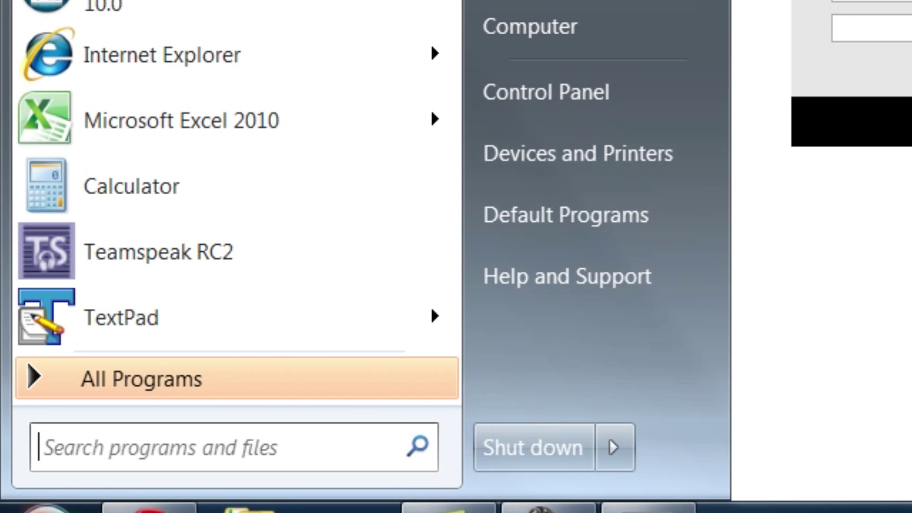
Go from Control Panel to System and Security, then Windows Firewall, and launch Advanced settings
left_click(599, 114)
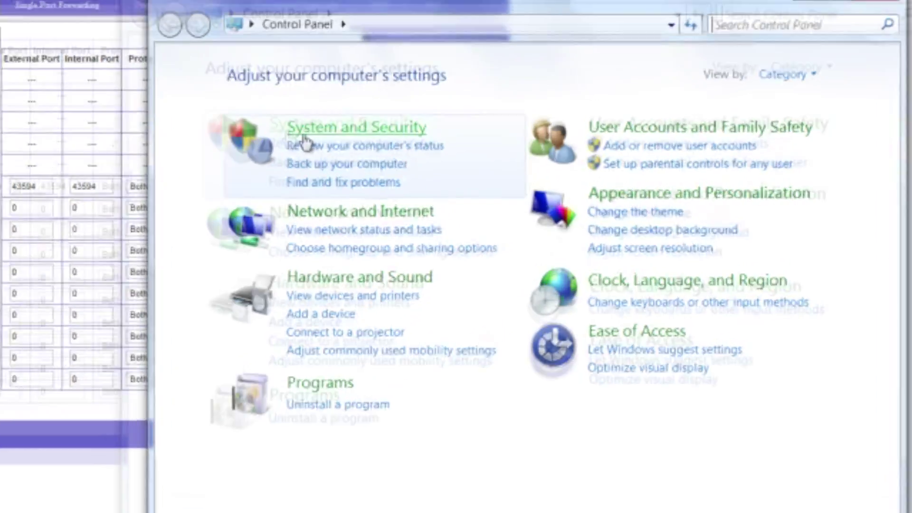
left_click(304, 131)
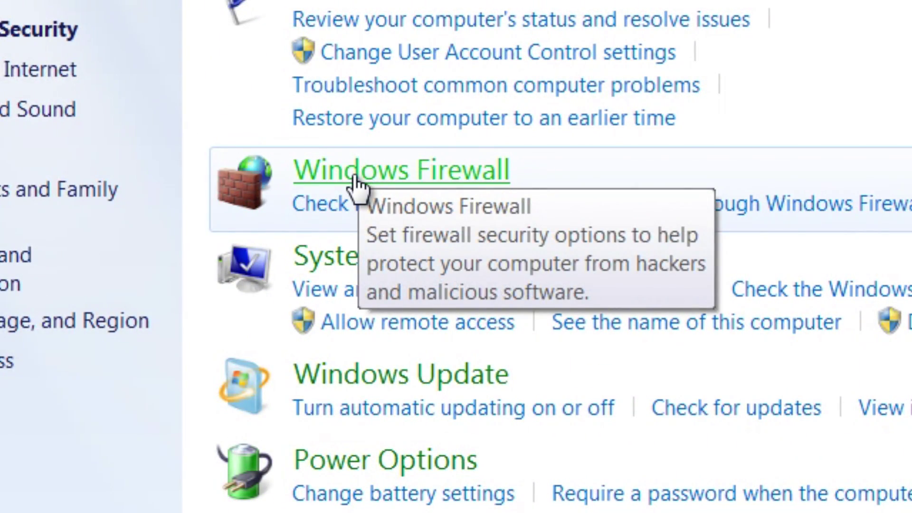
left_click(320, 183)
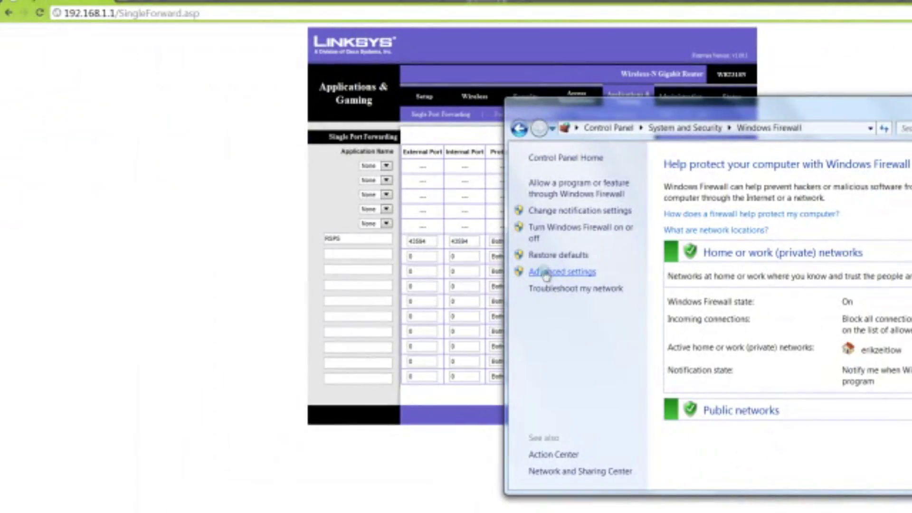
left_click(541, 279)
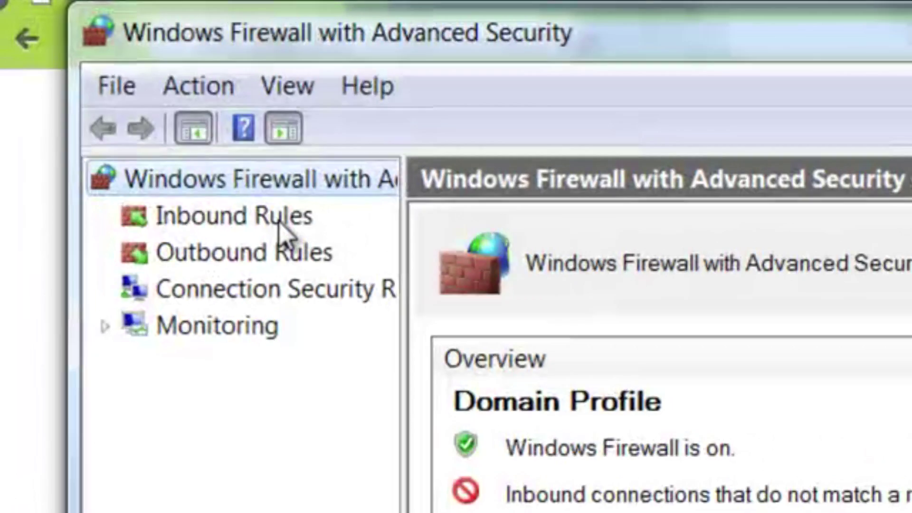
Create a new inbound Port rule for TCP local port 43594 and advance to the Action page
left_click(92, 74)
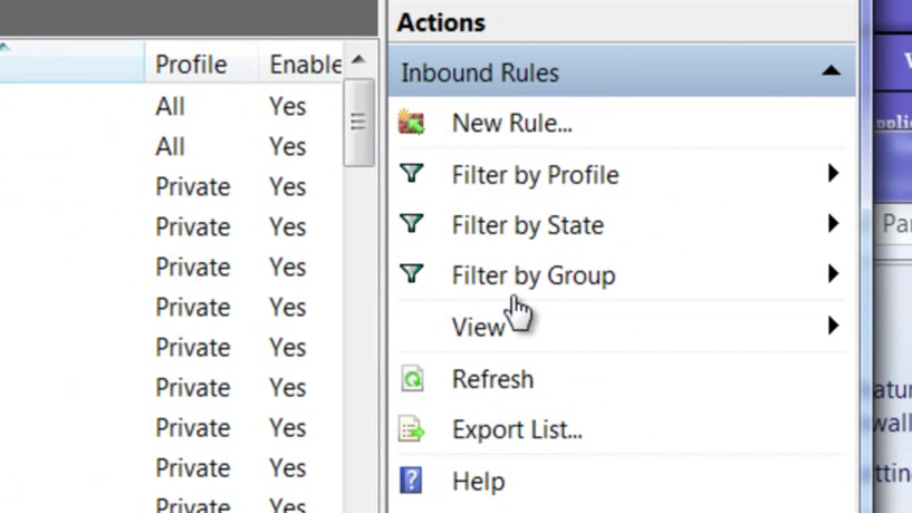
left_click(583, 129)
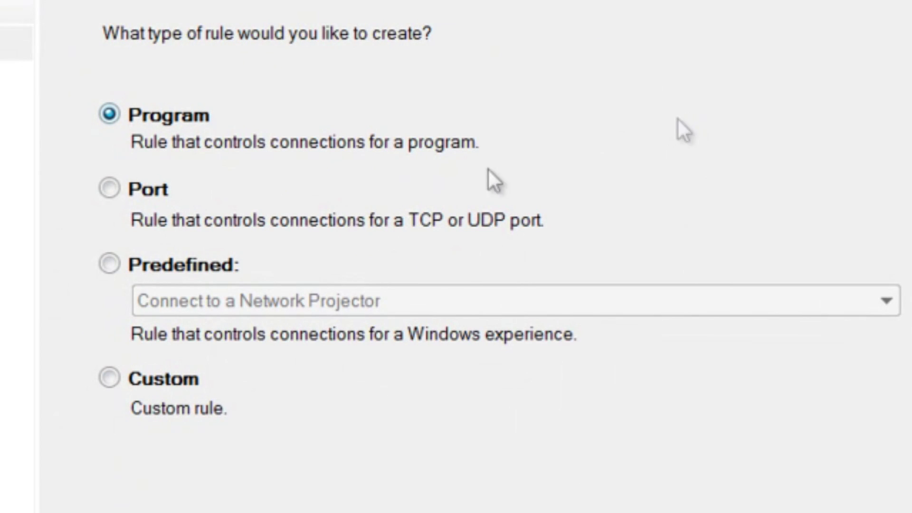
left_click(151, 192)
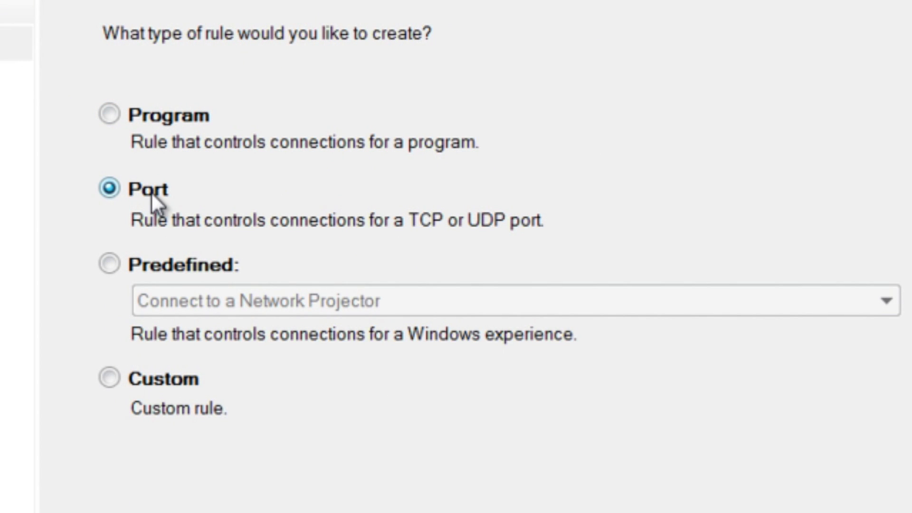
key("Return")
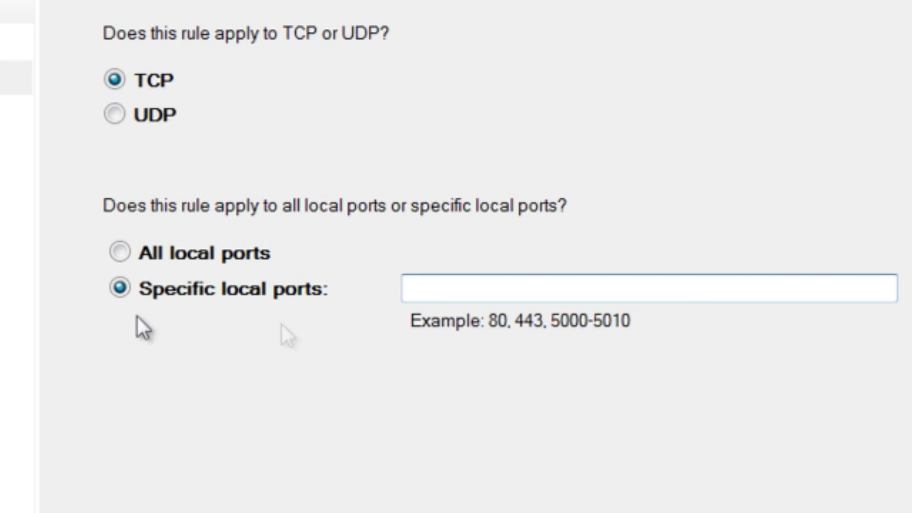
type("43")
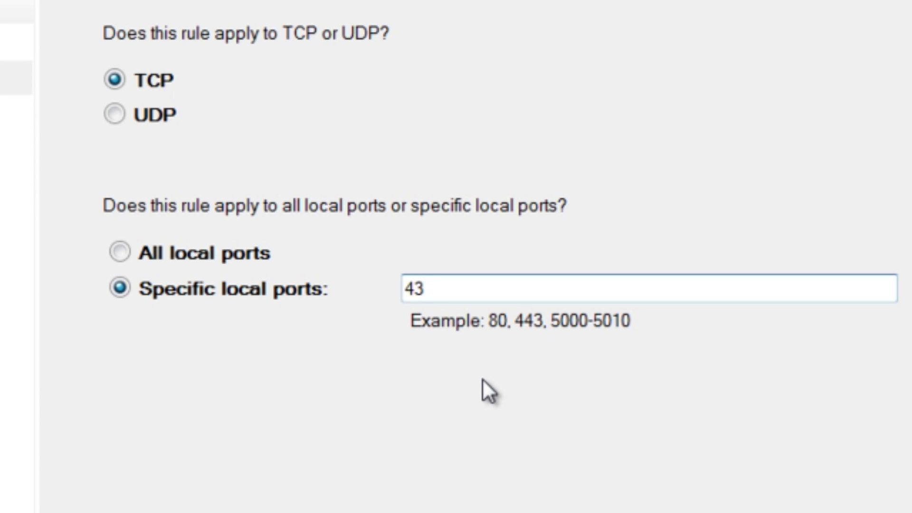
type("594")
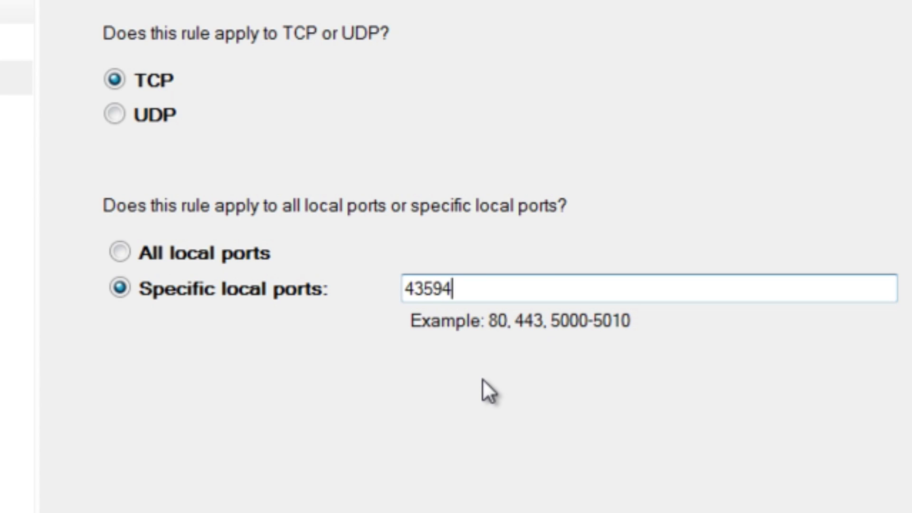
key("Return")
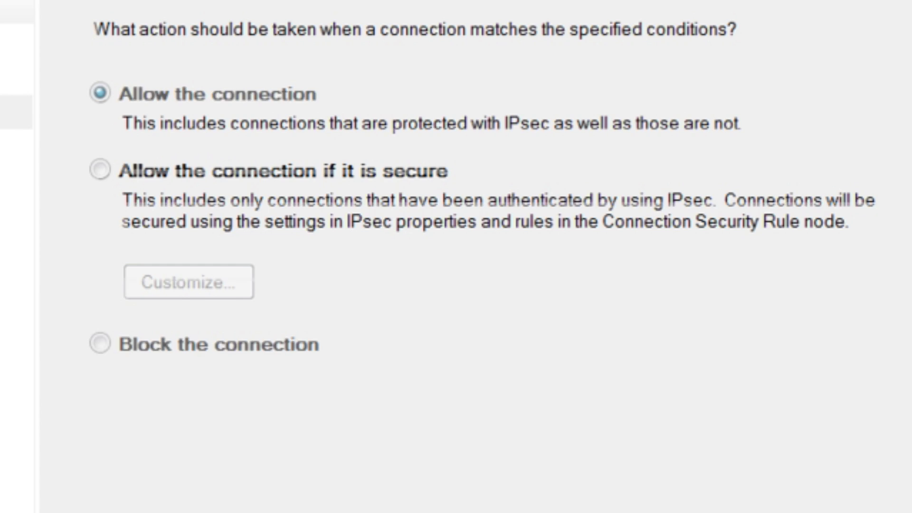
Keep Allow the connection for Domain, Private and Public, and name the rule RSPS
key("Return")
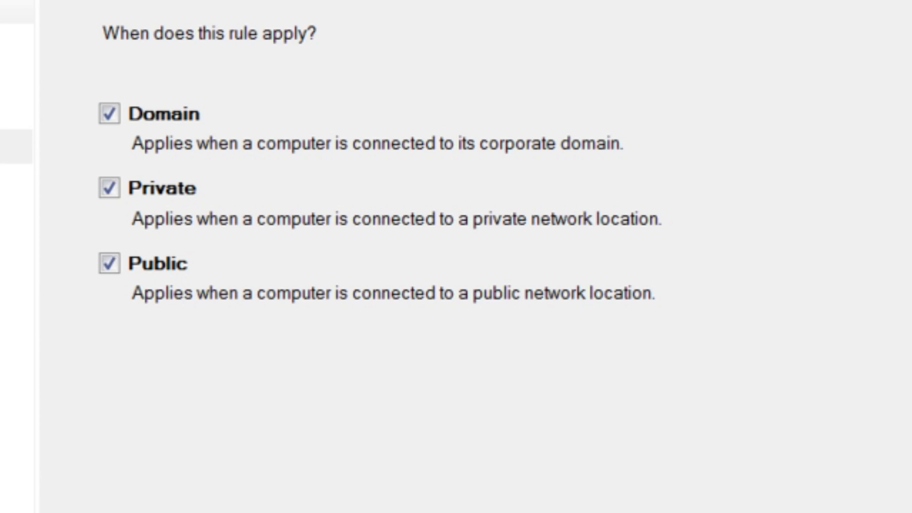
key("Return")
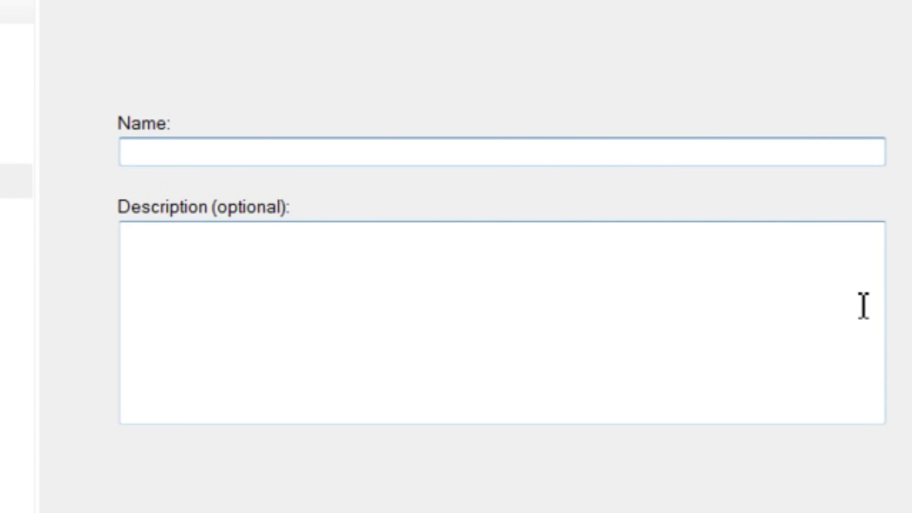
type("Divine ")
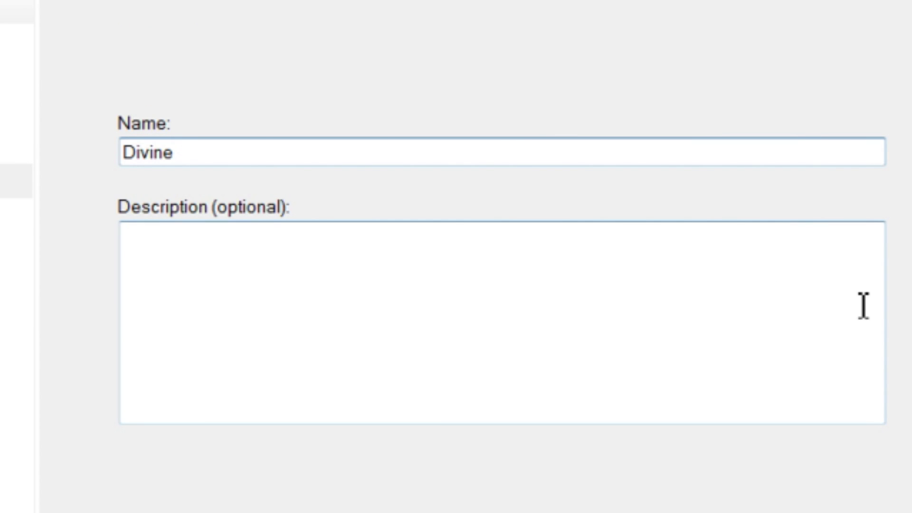
type("World")
key("BackSpace")
key("BackSpace")
key("BackSpace")
key("BackSpace")
key("BackSpace")
key("BackSpace")
key("BackSpace")
key("BackSpace")
key("BackSpace")
key("BackSpace")
key("BackSpace")
key("BackSpace")
type("RSPS")
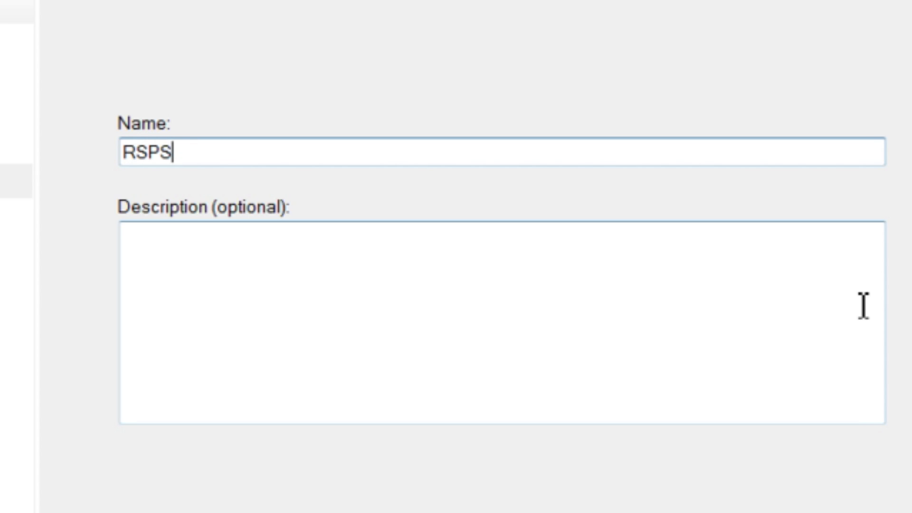
key("BackSpace")
key("BackSpace")
key("BackSpace")
key("BackSpace")
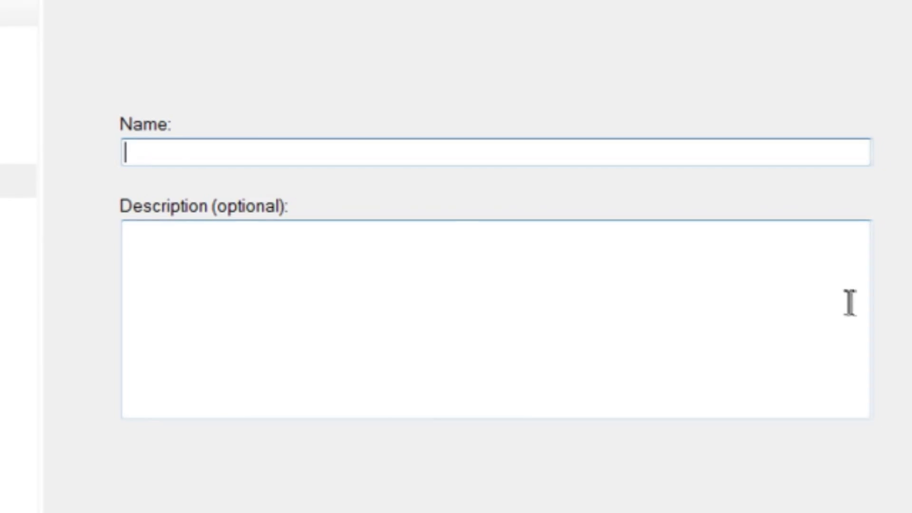
type("RSPS")
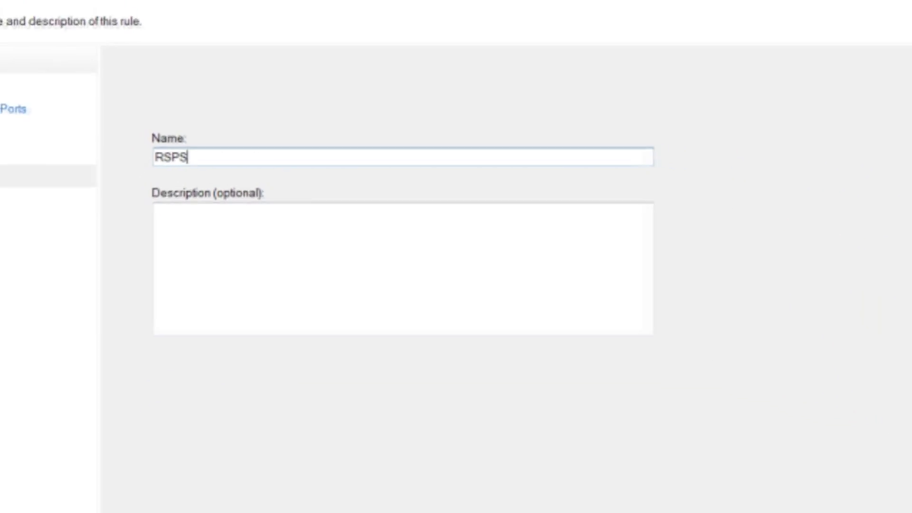
key("Return")
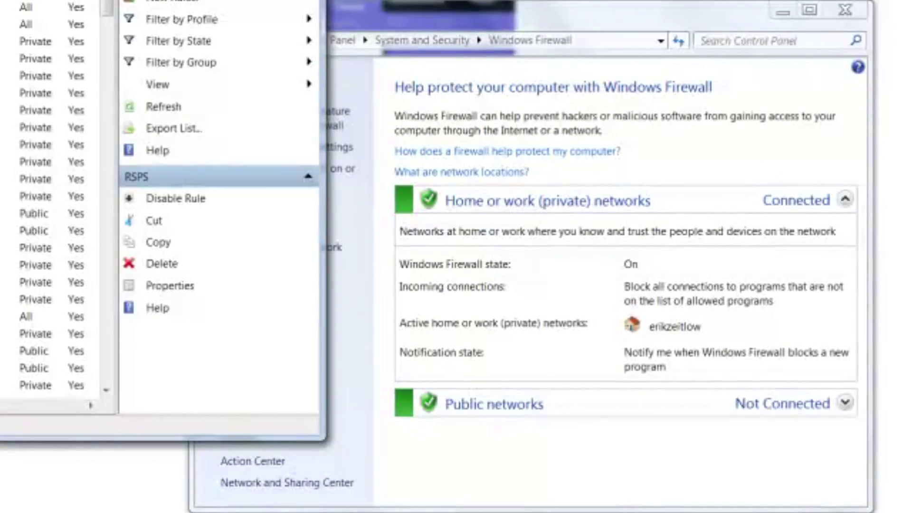
Close the Advanced Security and Windows Firewall windows with Alt+F4
key("alt+F4")
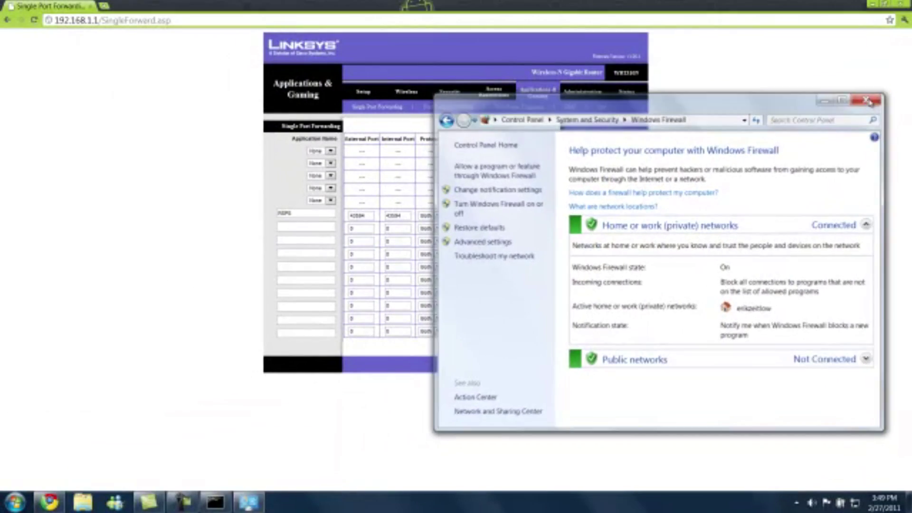
key("alt+F4")
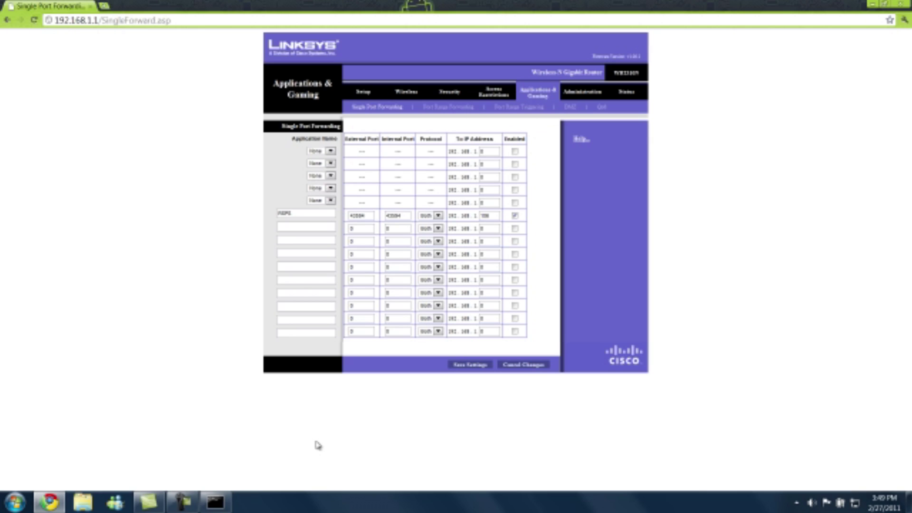
Use Show Desktop to minimize all open windows and reveal the desktop
left_click(908, 502)
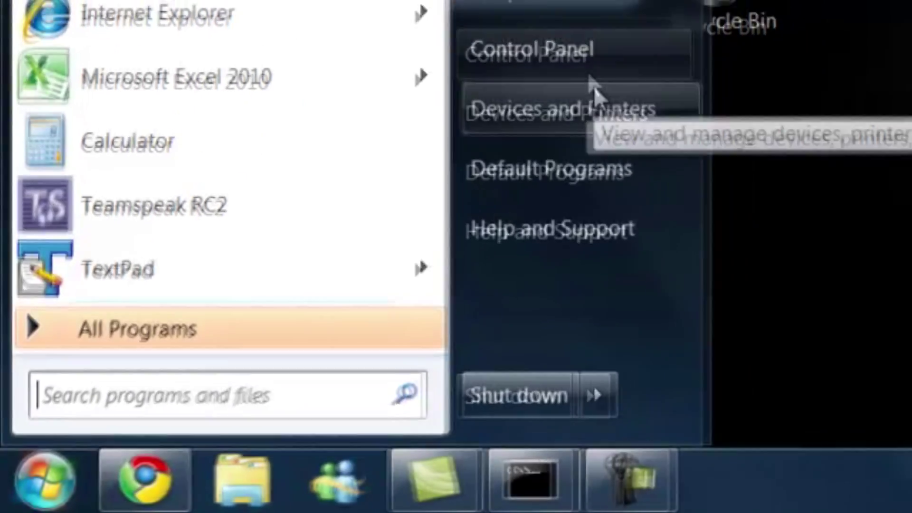
Open Control Panel from the Start menu to its category view
left_click(583, 69)
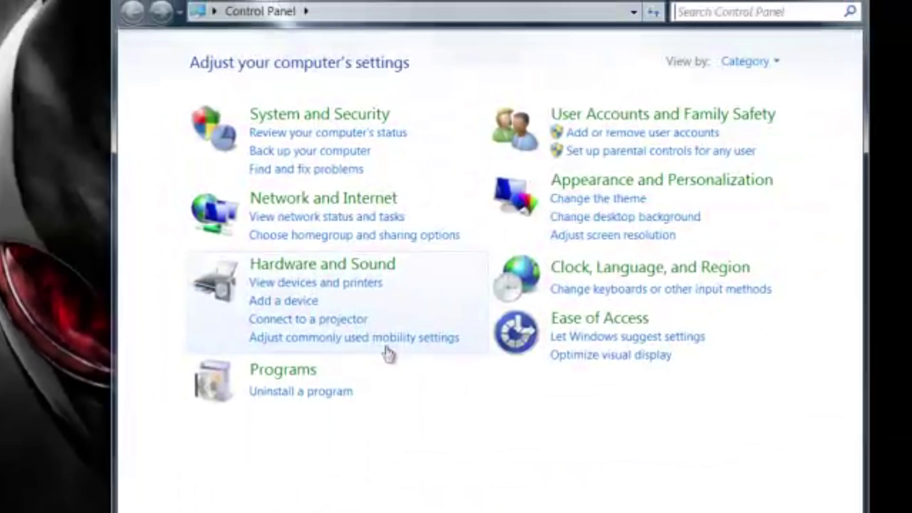